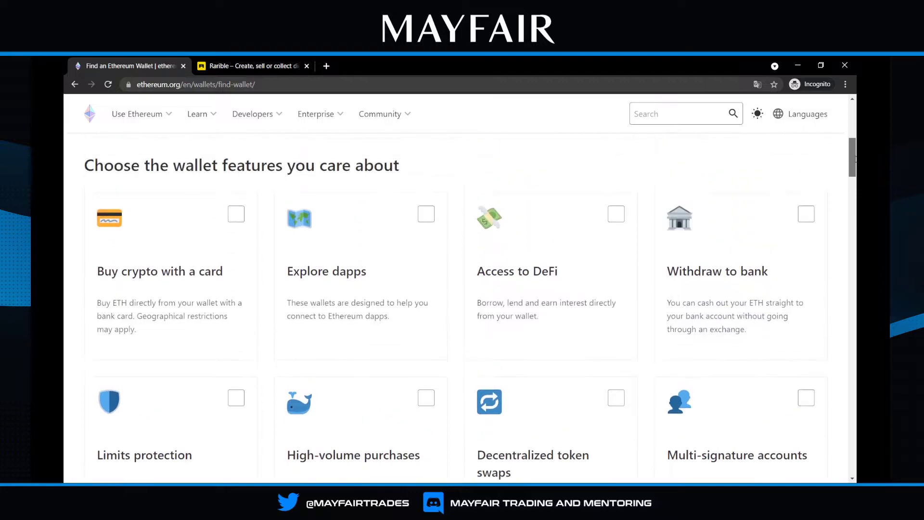
- Browse the list of available Ethereum wallets on the find-wallet page
scroll(855, 161, down, 1)
drag(855, 161, 856, 261)
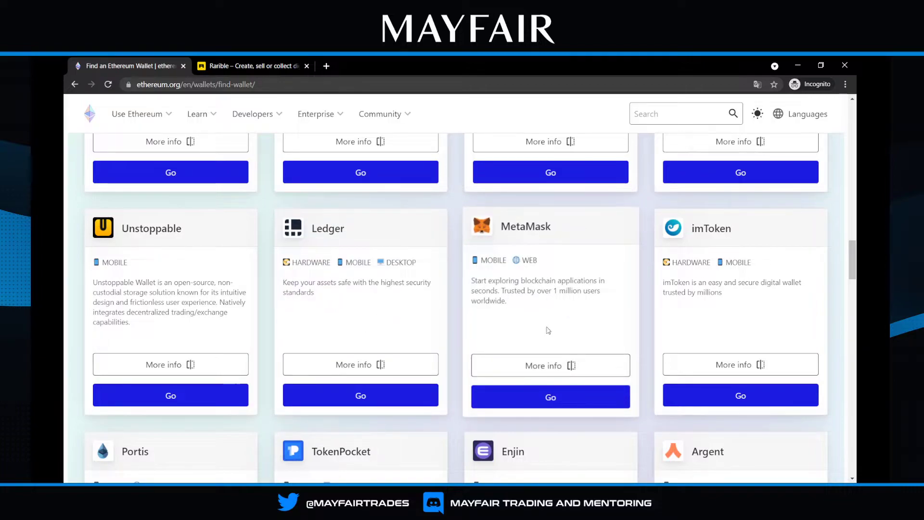
drag(852, 256, 855, 349)
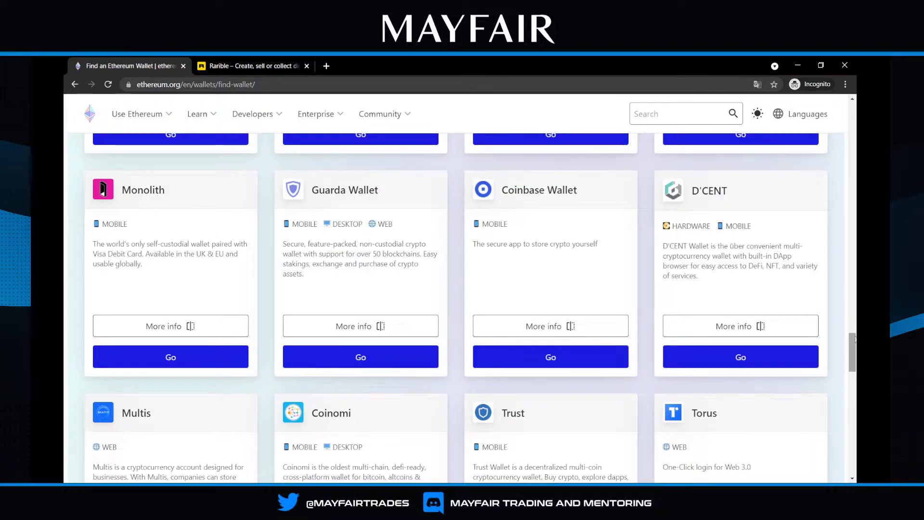
drag(855, 337, 854, 370)
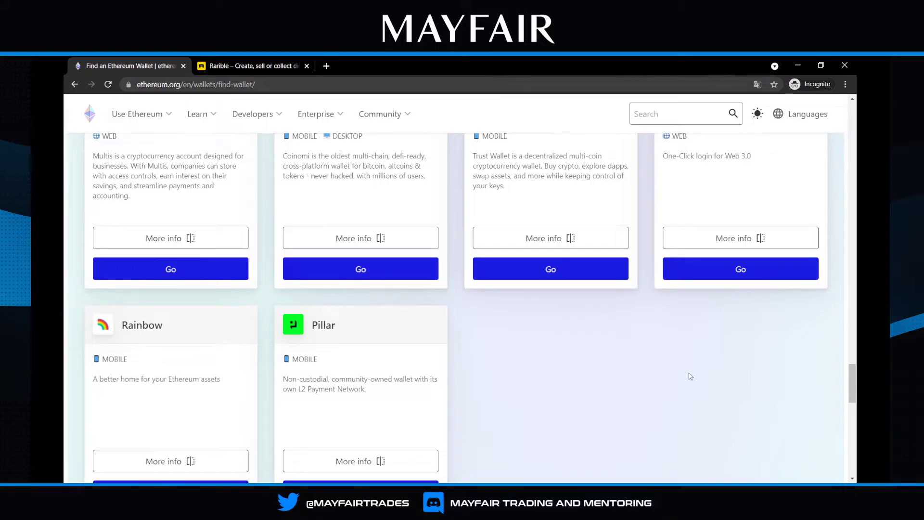
drag(850, 377, 839, 255)
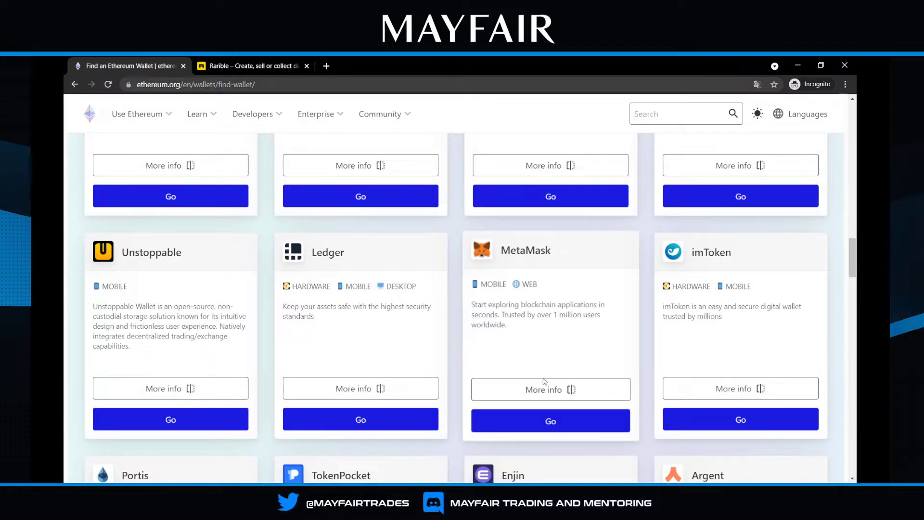
- Check the feature details of the MetaMask wallet and view its website
click(548, 396)
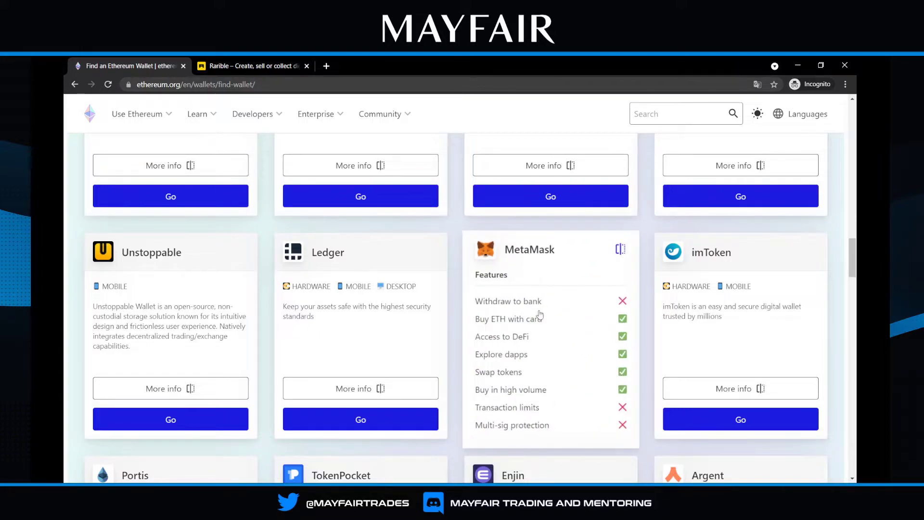
click(620, 249)
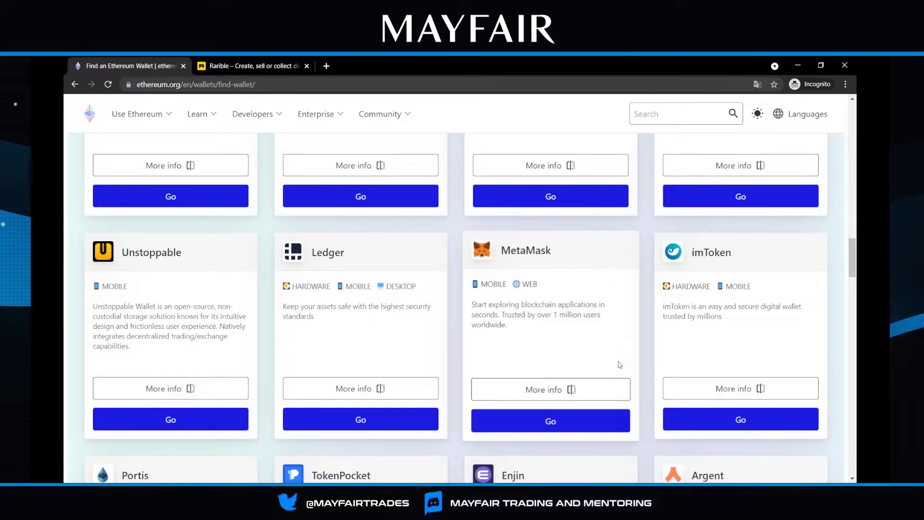
click(561, 422)
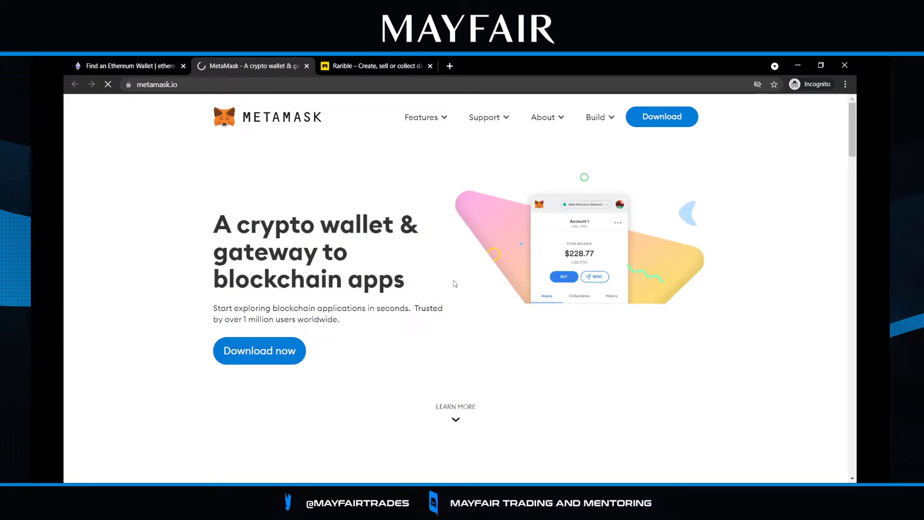
click(307, 68)
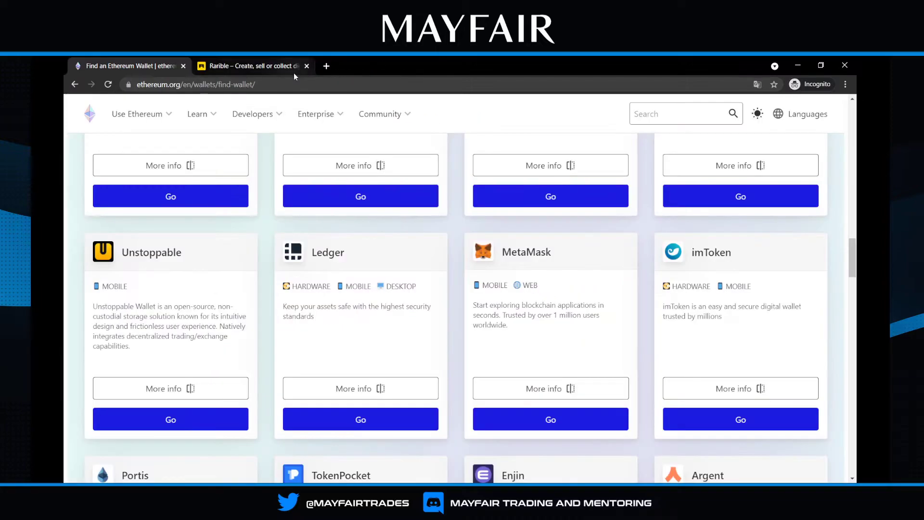
- Switch to the Rarible marketplace and start connecting a wallet
click(257, 66)
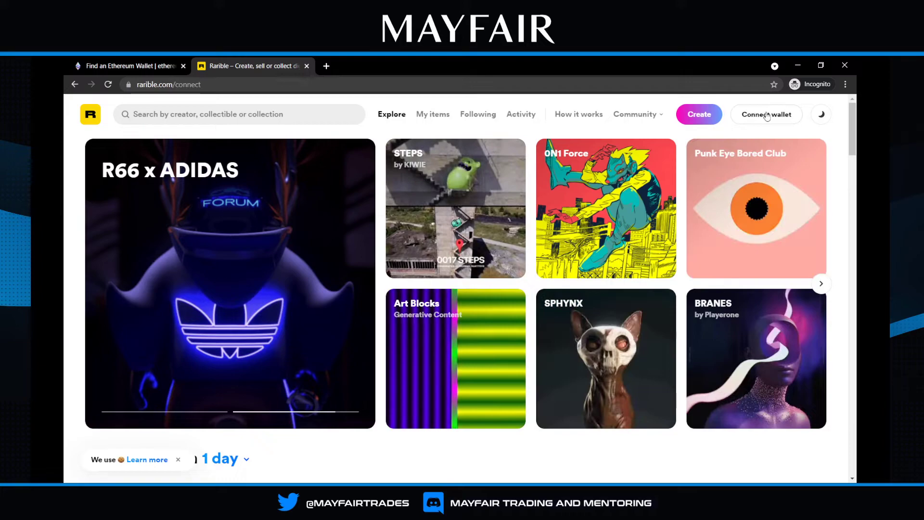
click(767, 114)
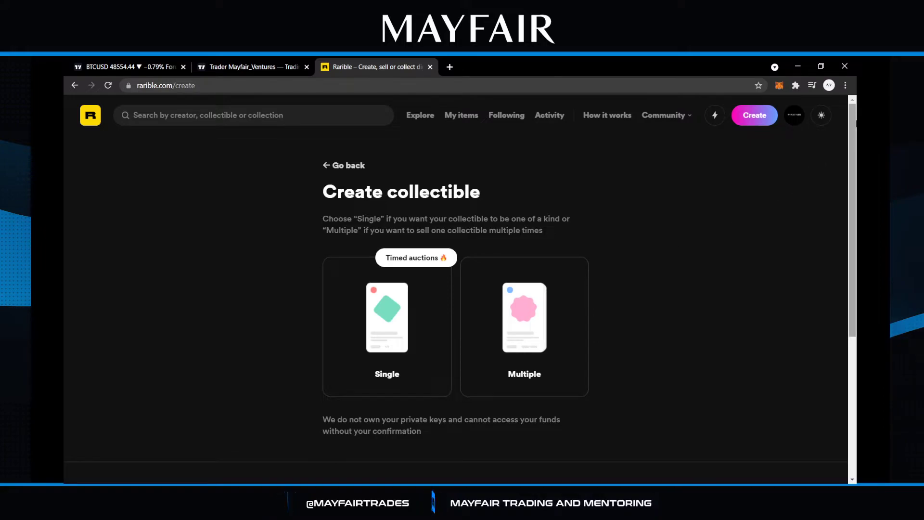
- Choose the Multiple collectible type so that one item can be sold several times
mouse_move(853, 121)
mouse_down()
mouse_move(855, 162)
mouse_move(855, 128)
mouse_up()
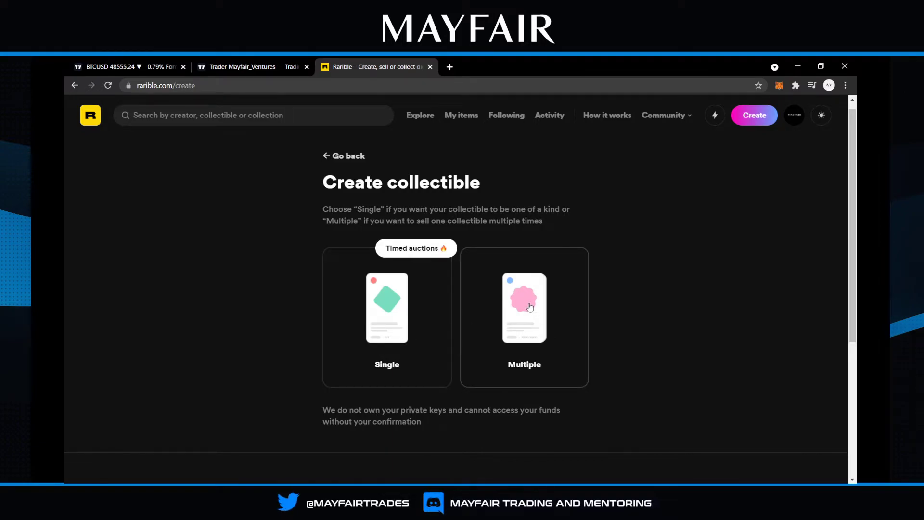
click(530, 307)
click(529, 306)
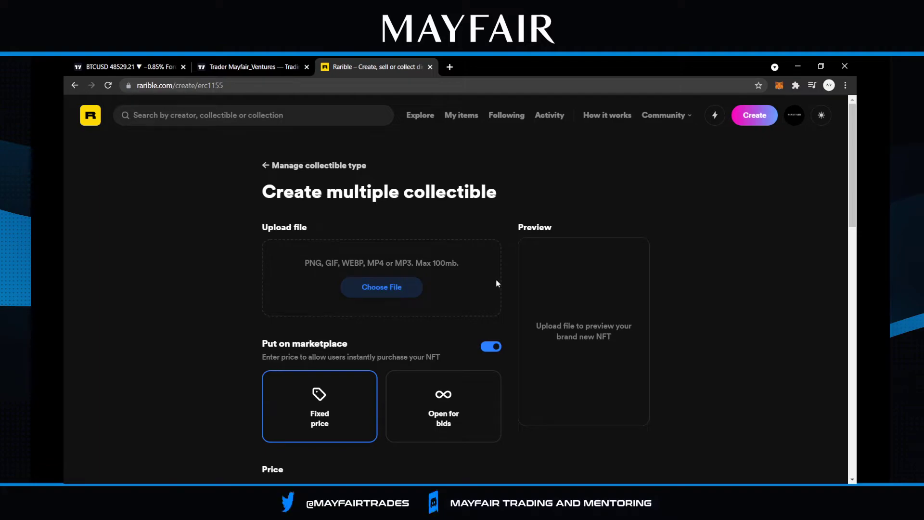
- Turn the Put on marketplace option off and back on
drag(851, 133, 851, 154)
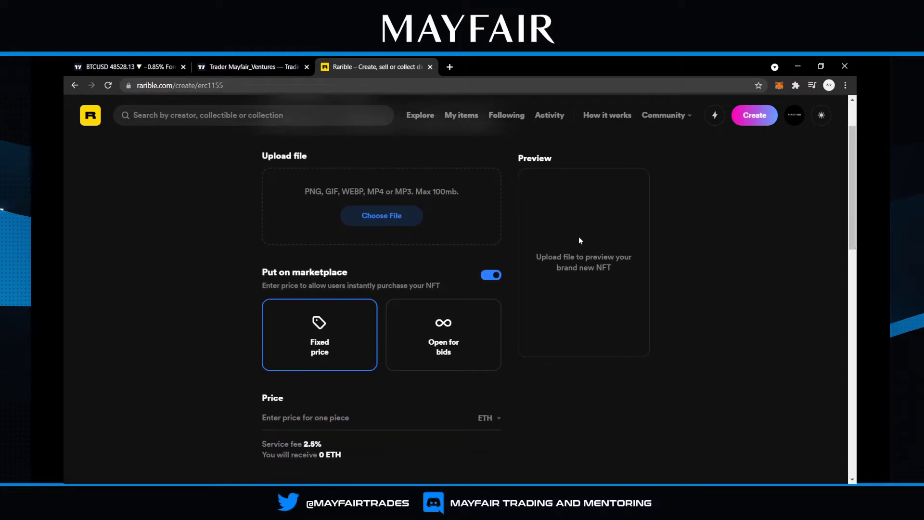
click(493, 279)
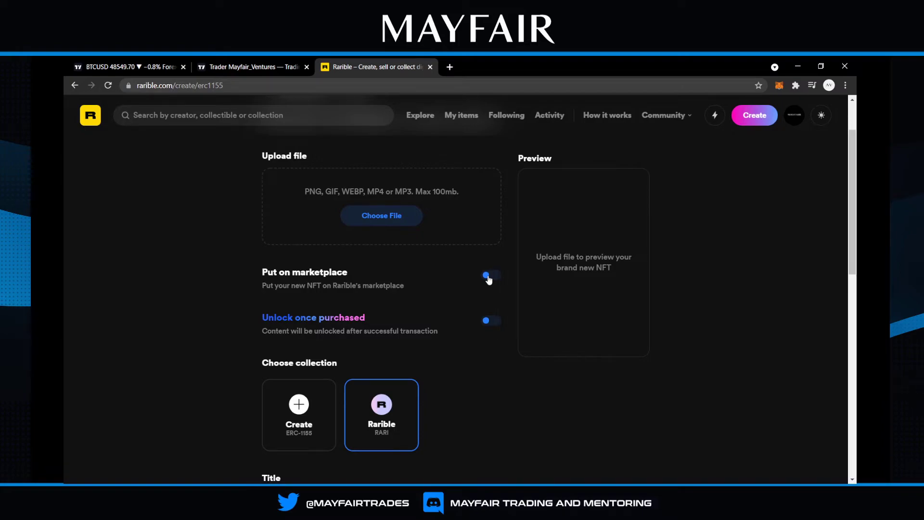
click(489, 277)
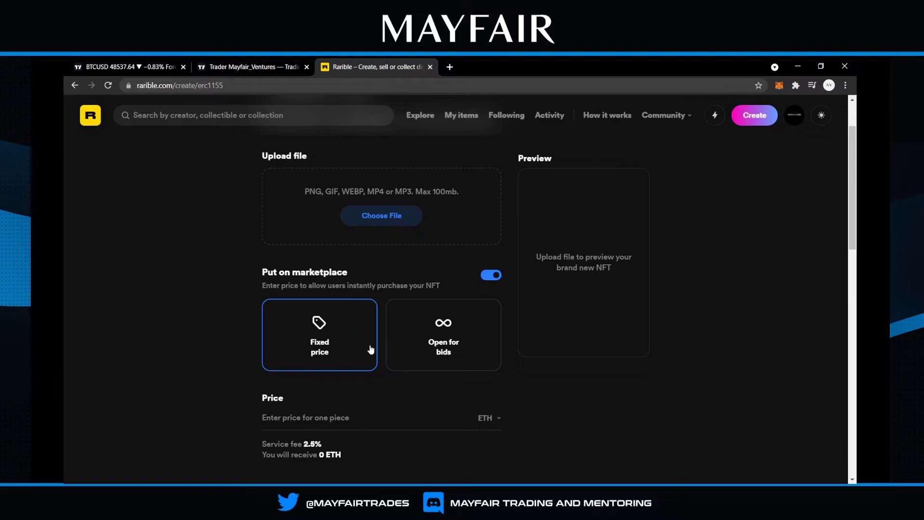
- Try the Open for bids sale type and return to Fixed price
click(435, 337)
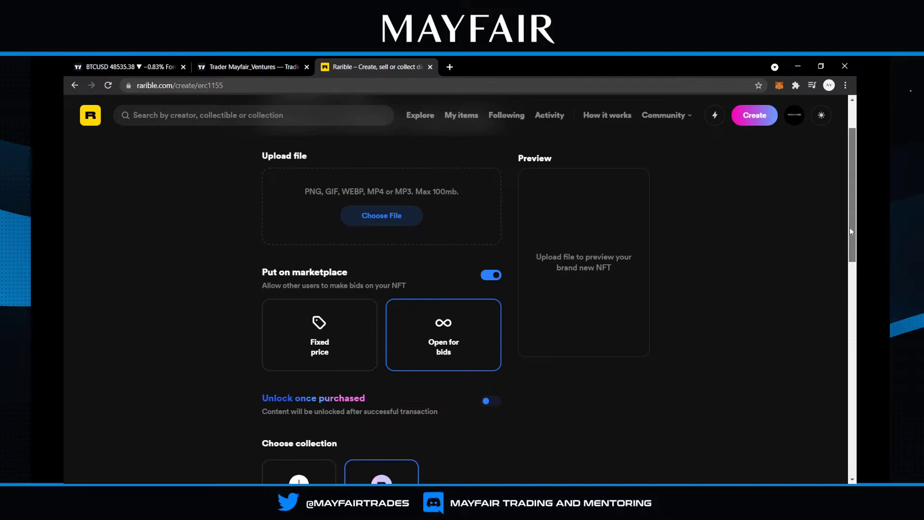
scroll(850, 227, down, 2)
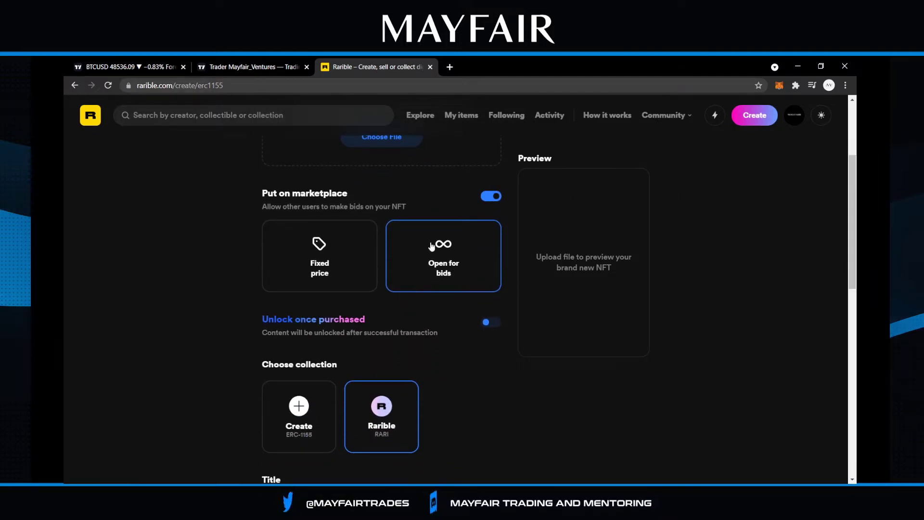
click(320, 251)
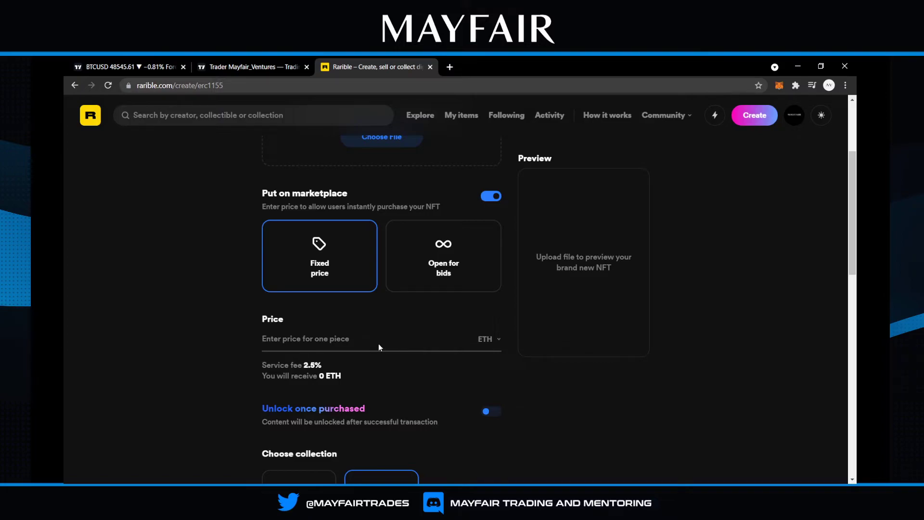
- Set the fixed price for one piece to 0.0063 ETH
click(269, 339)
text(00.6)
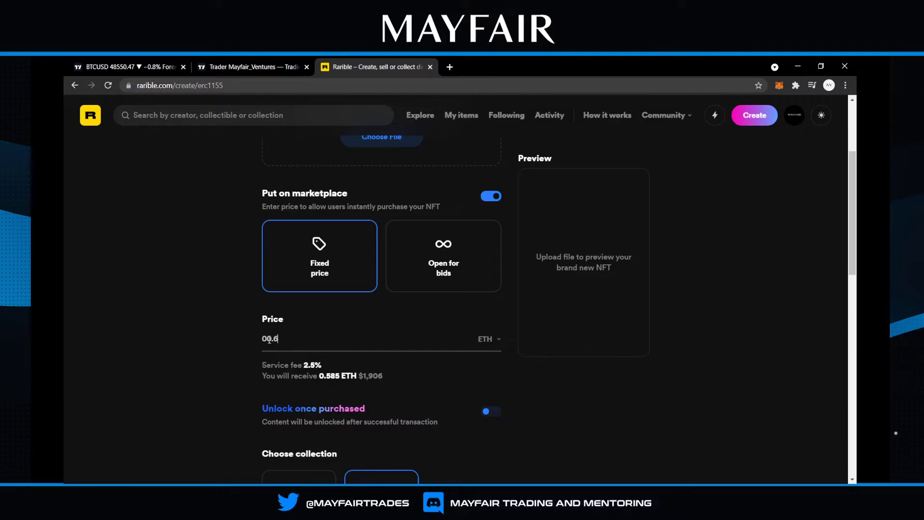
key(Left)
key(BackSpace)
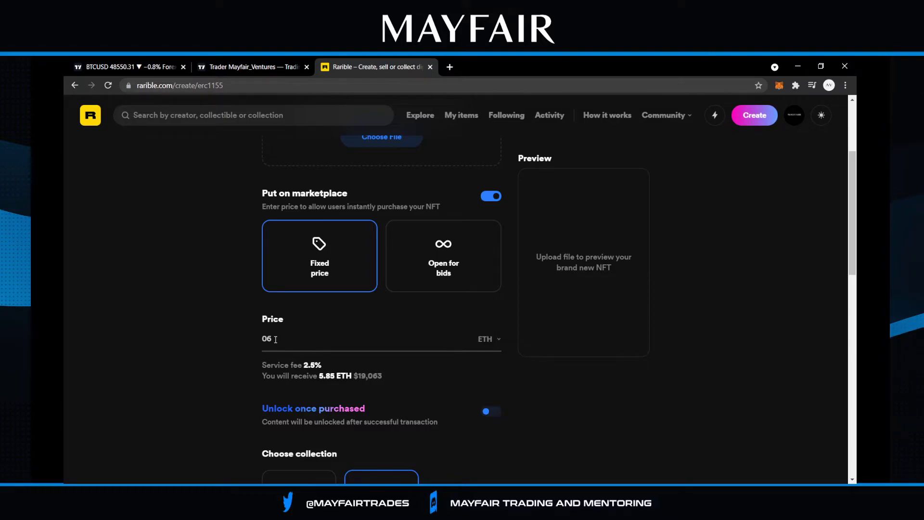
text(.)
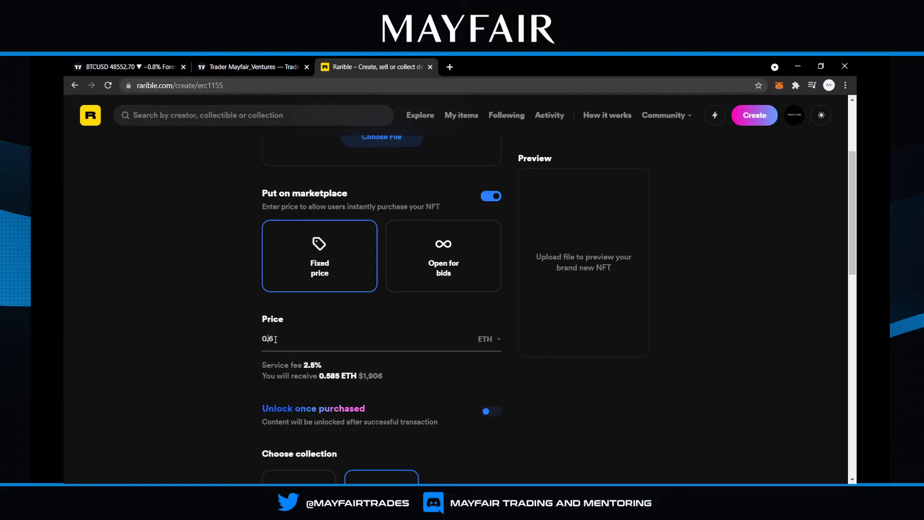
text(00)
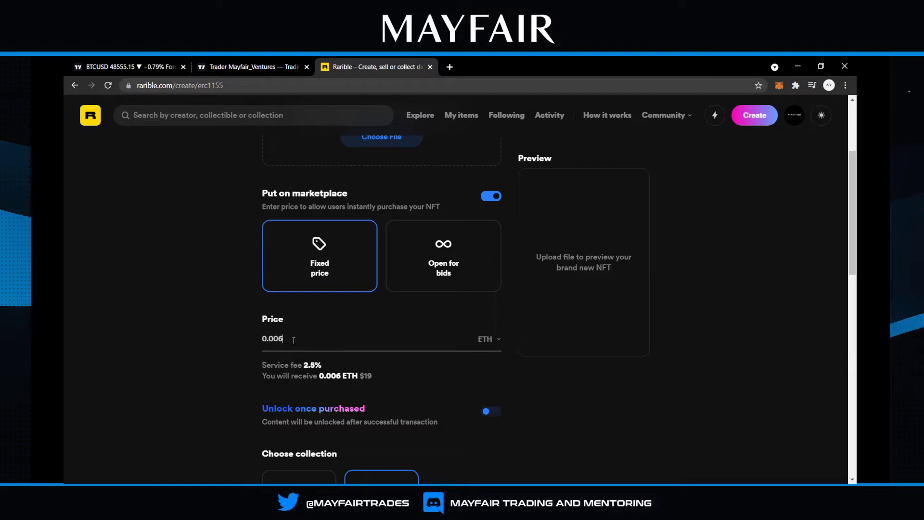
text(5)
key(BackSpace)
text(3)
- Check the amount to be received and lower the price for one piece to 0.0033 ETH
mouse_move(377, 376)
mouse_down()
mouse_move(350, 376)
mouse_move(365, 376)
mouse_up()
click(430, 383)
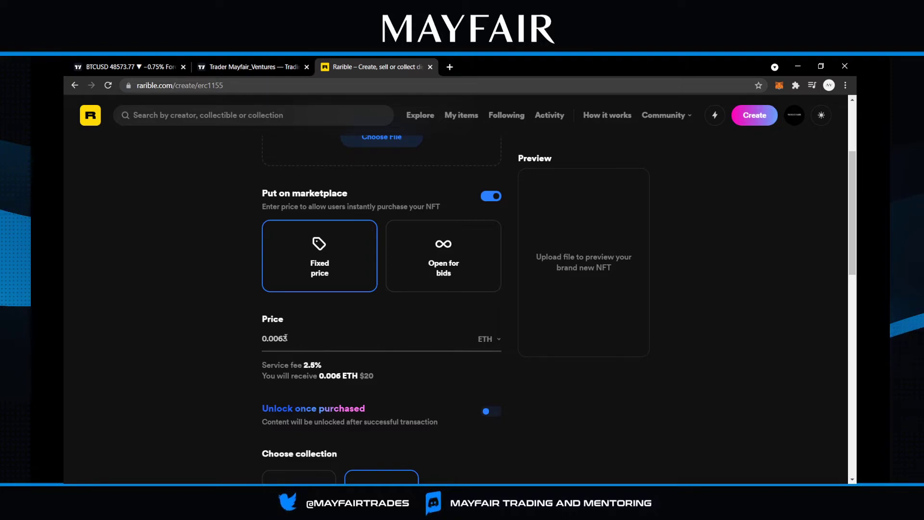
key(BackSpace)
text(3)
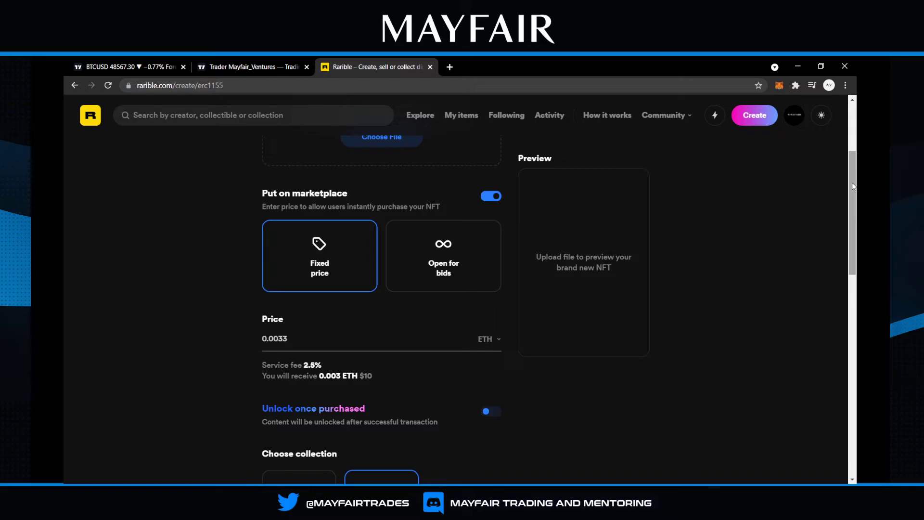
- Choose the Rarible (RARI) collection for the collectible
drag(853, 186, 856, 230)
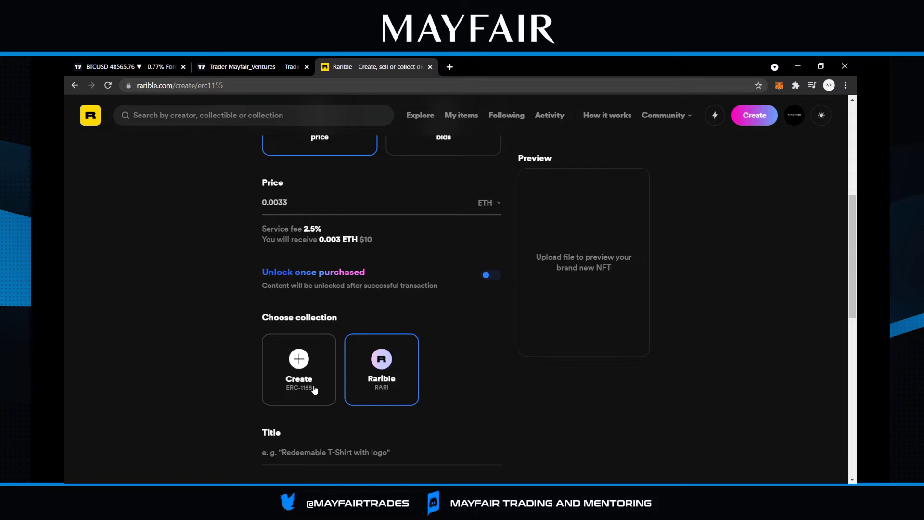
click(392, 380)
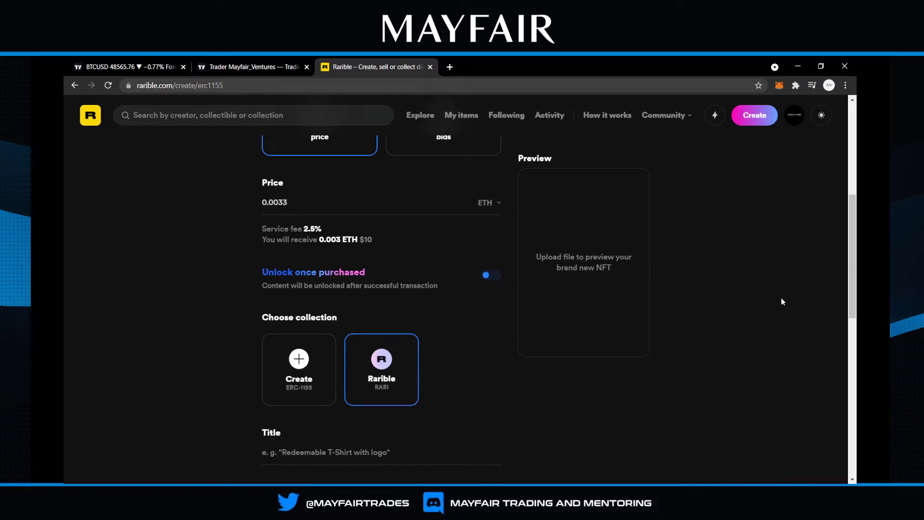
- Enter "Mayfair example" as the collectible's title and "Example" as its description
drag(855, 255, 855, 305)
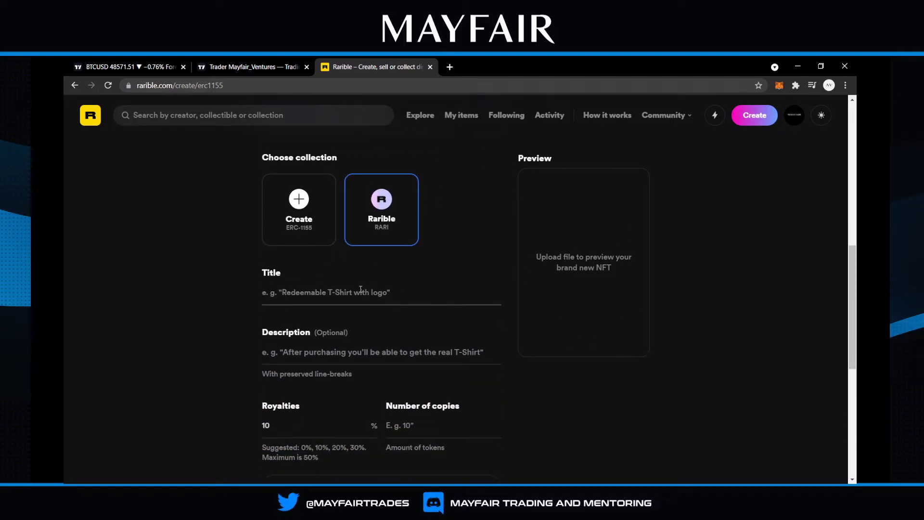
text(Mayf)
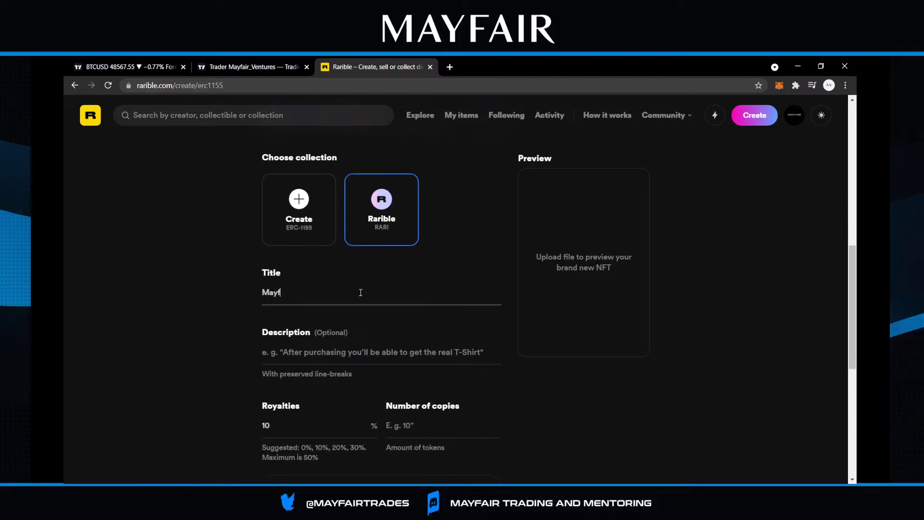
text(air example)
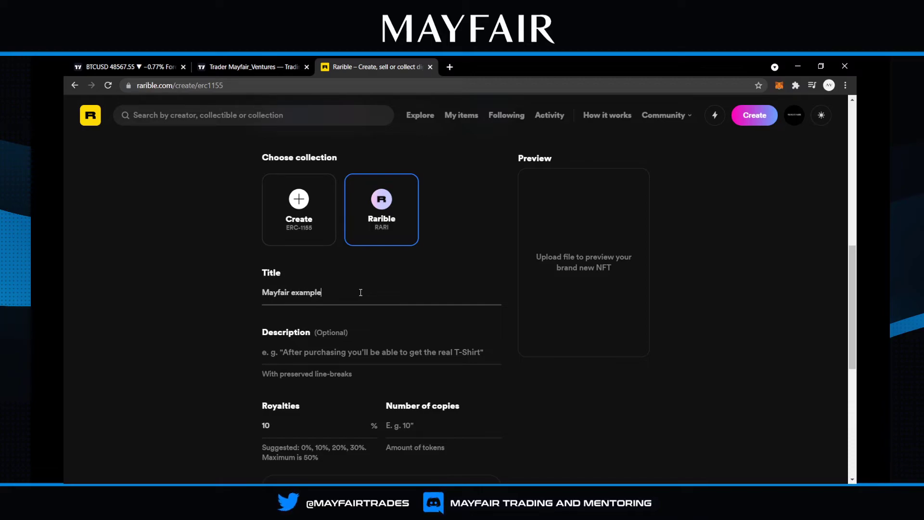
click(337, 355)
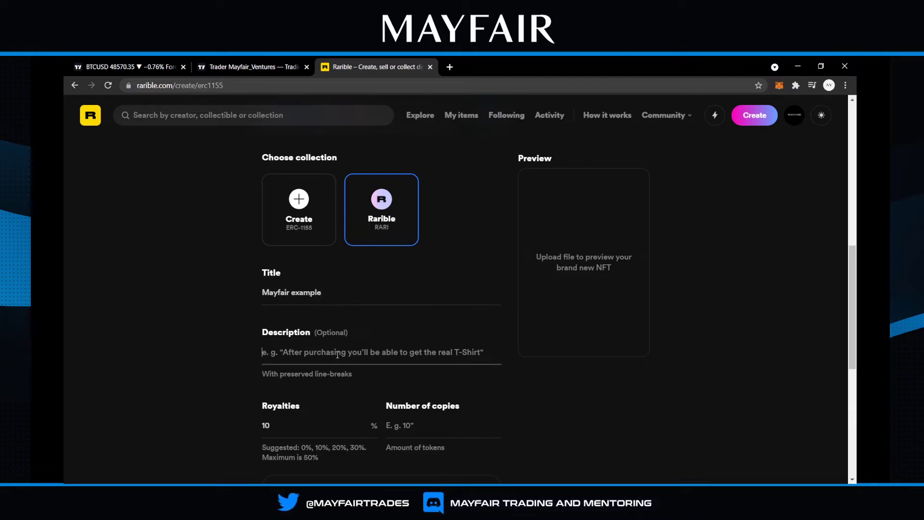
text(Example)
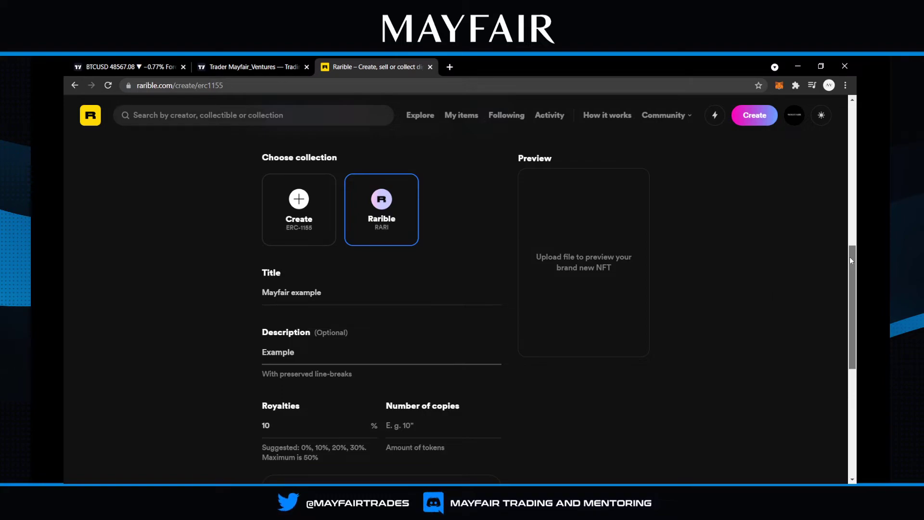
scroll(850, 256, down, 3)
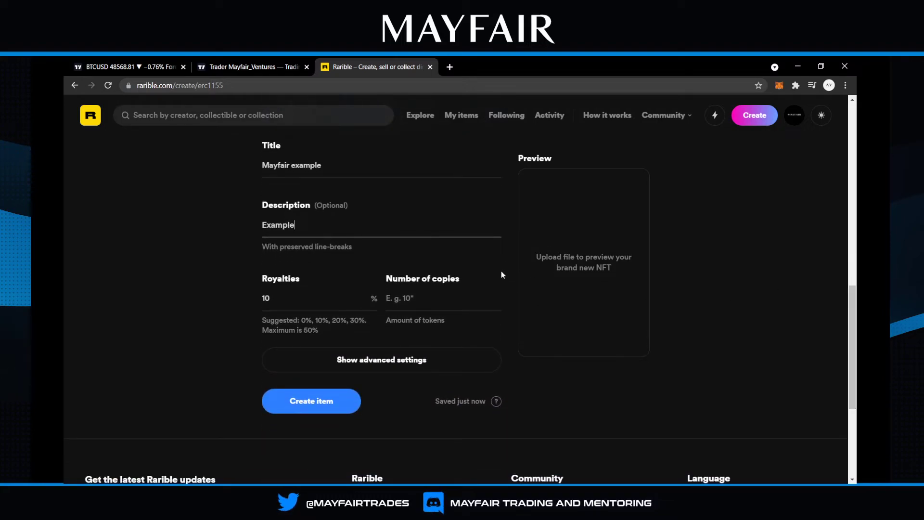